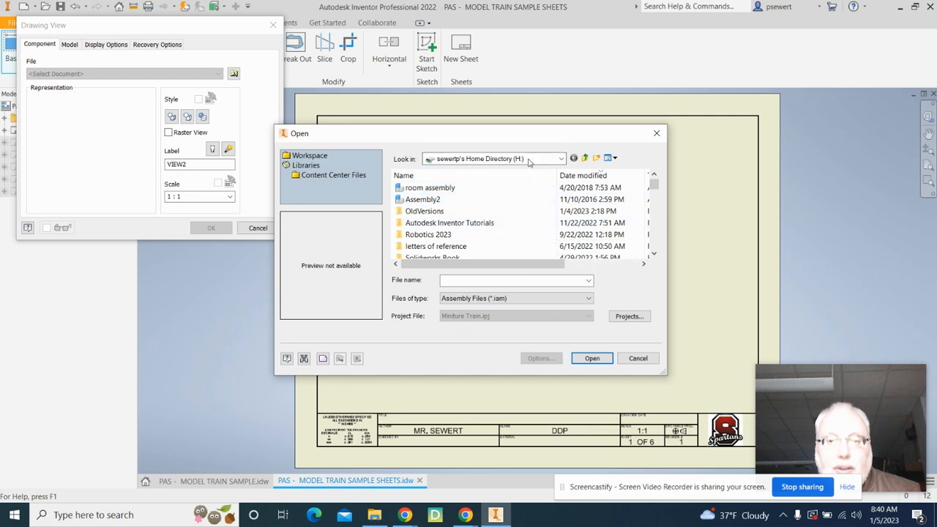
# Browse to the 1-DDP - IED folder in My Drive on Google Drive (G:) to find the base view's model
pyautogui.click(561, 159)
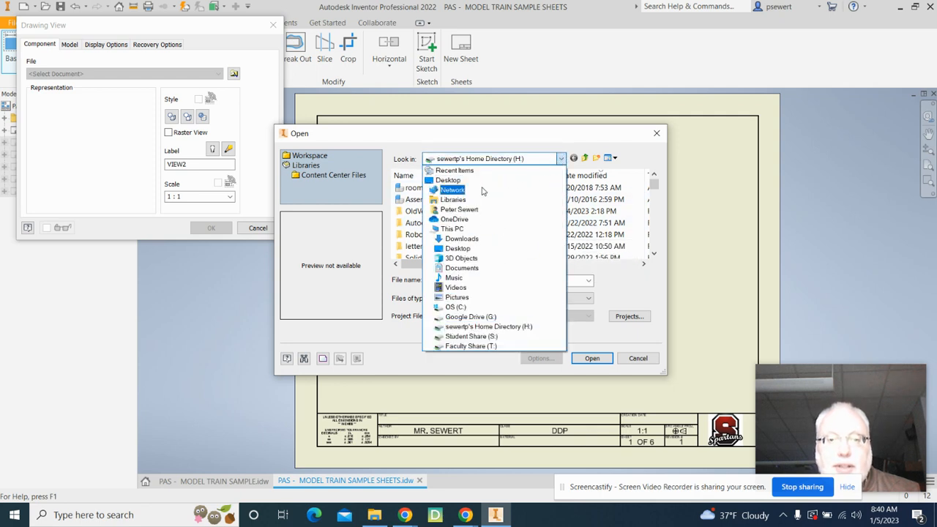
pyautogui.click(486, 317)
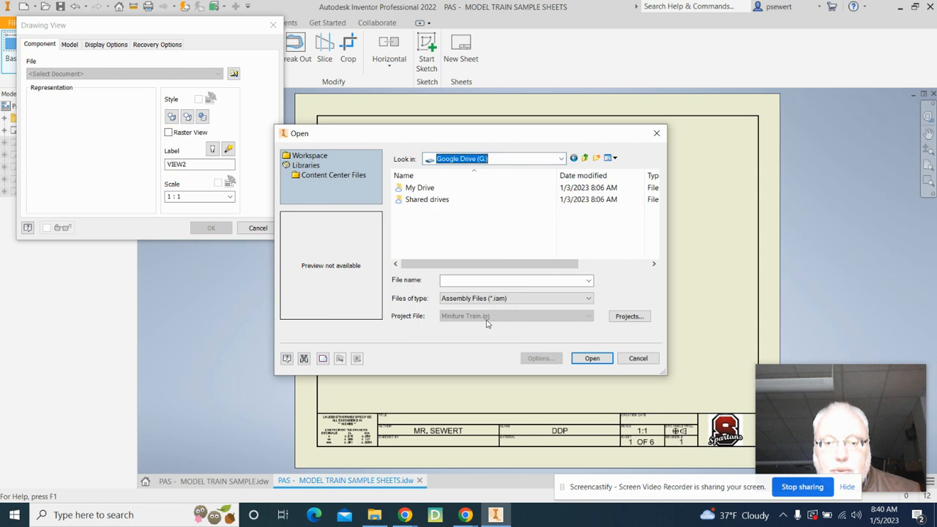
pyautogui.doubleClick(428, 200)
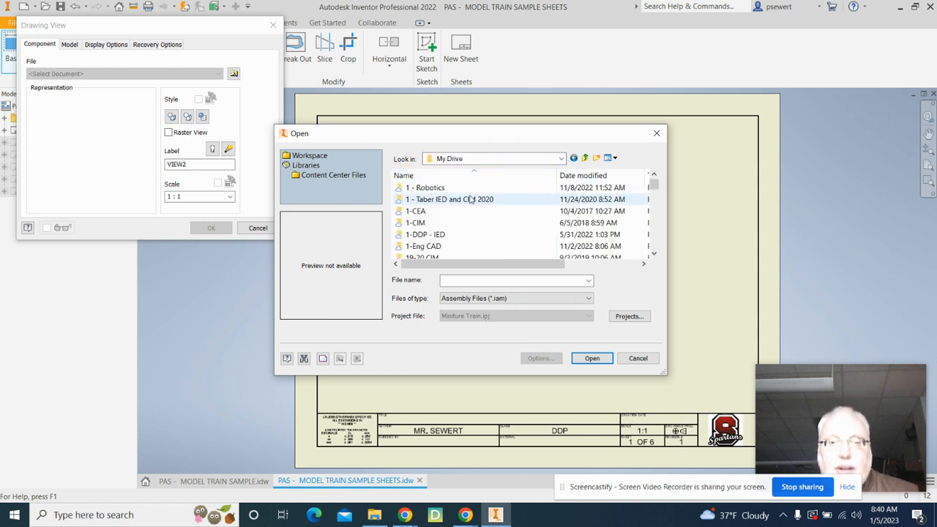
pyautogui.click(420, 224)
pyautogui.doubleClick(423, 234)
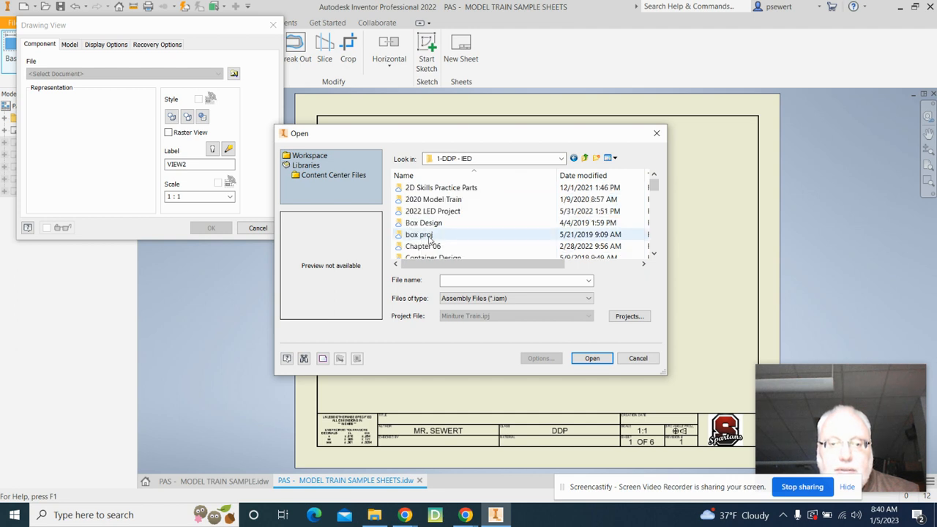
# Open TrainAssembly from the Miniture Train folder as the model for the base view
pyautogui.scroll(-6, 494, 213)
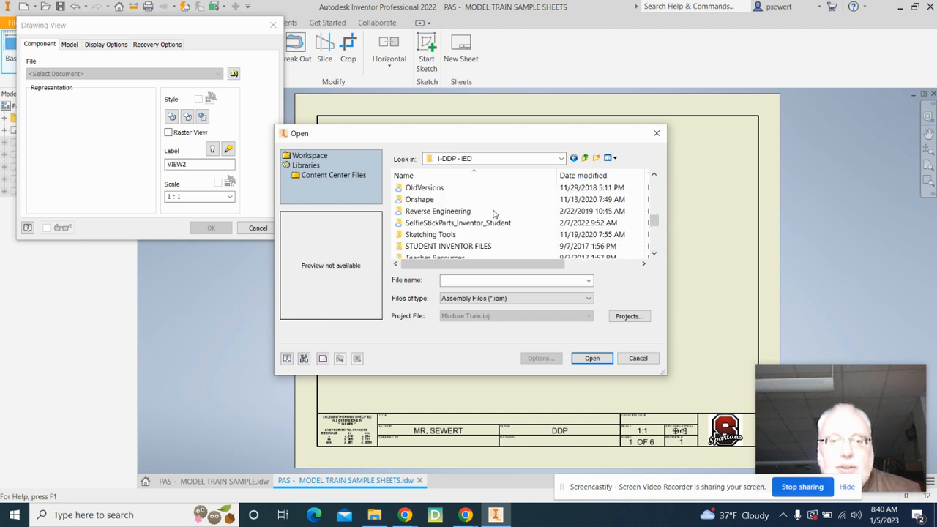
pyautogui.scroll(-2, 494, 213)
pyautogui.scroll(3, 494, 213)
pyautogui.scroll(1, 493, 213)
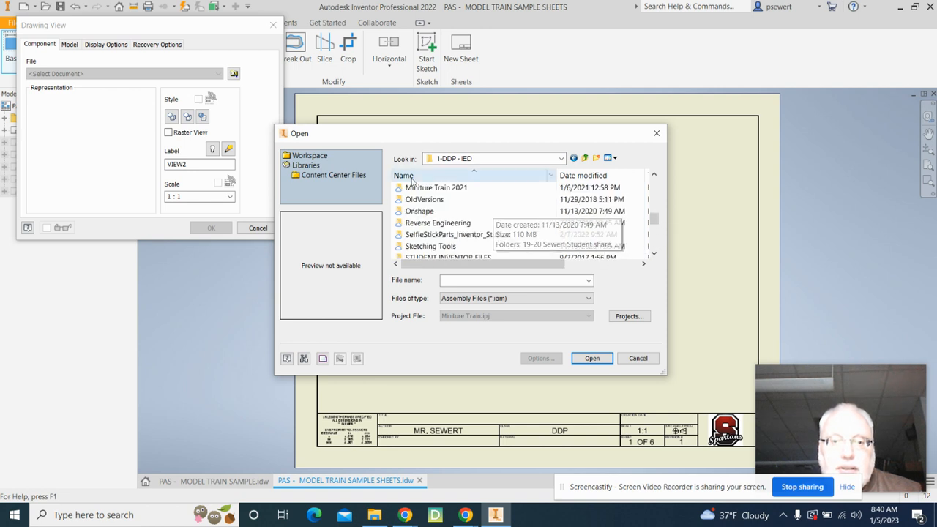
pyautogui.scroll(2, 449, 198)
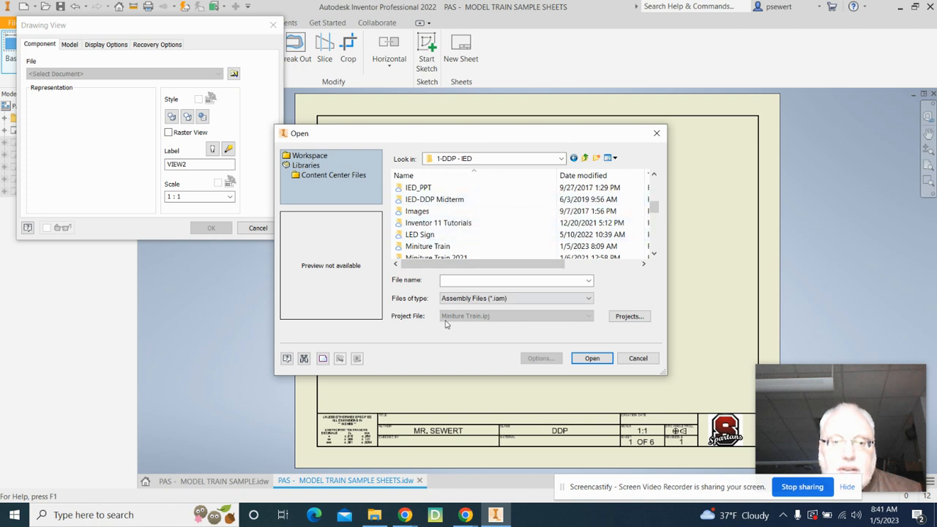
pyautogui.doubleClick(442, 249)
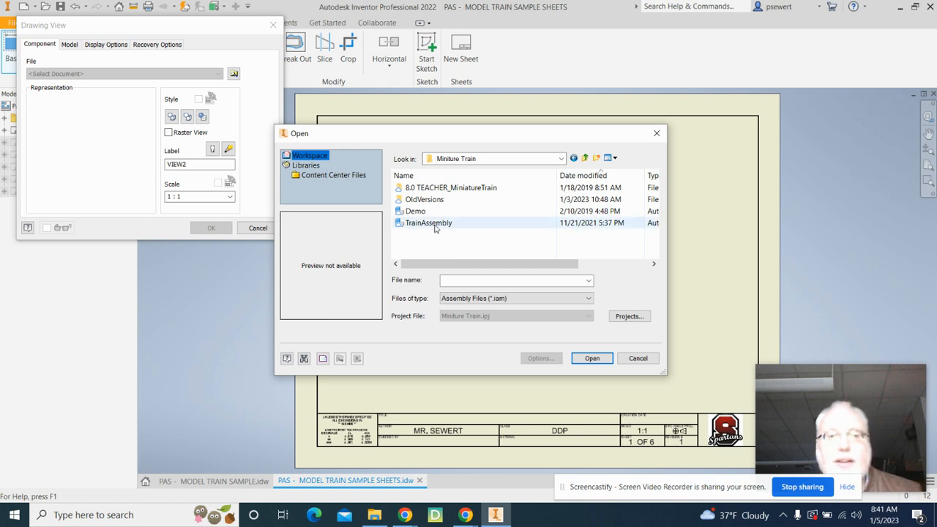
pyautogui.click(435, 223)
pyautogui.click(592, 359)
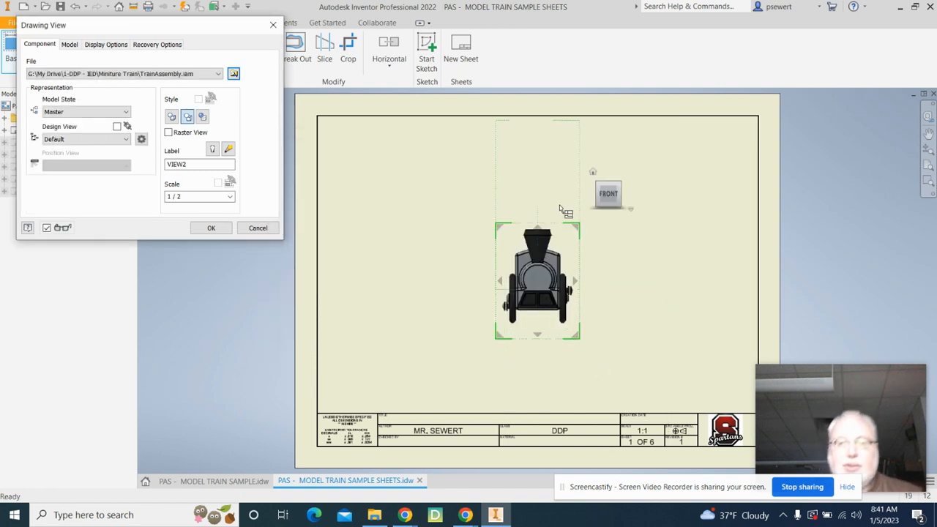
# Orient the train assembly view to the isometric home view and set its scale to 1:1
pyautogui.click(594, 173)
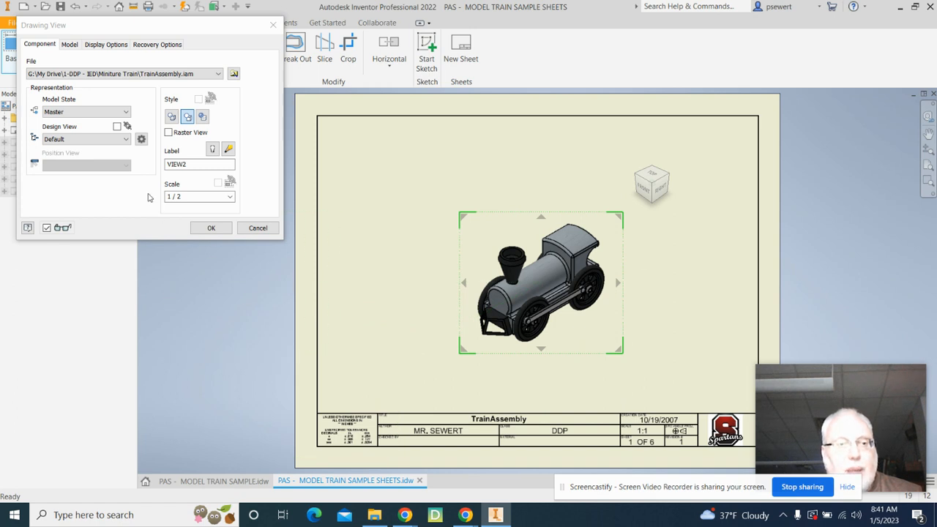
pyautogui.click(187, 196)
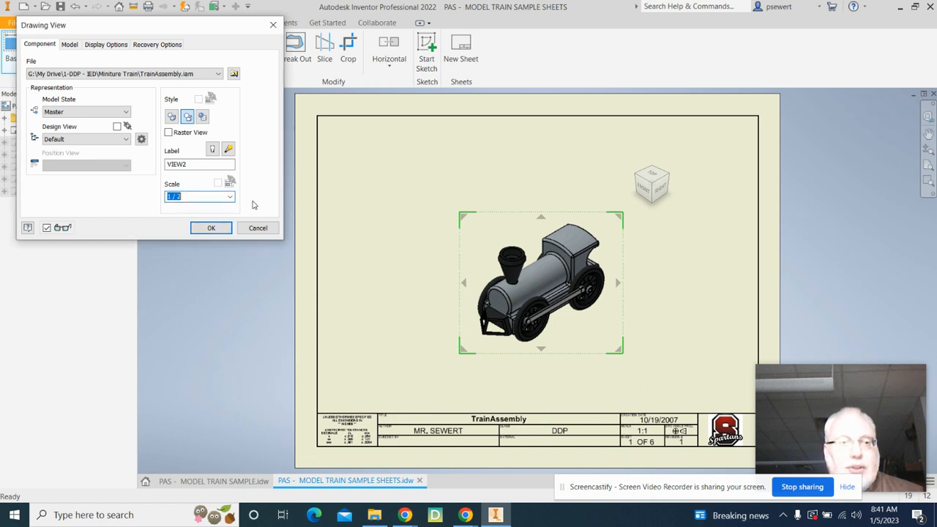
pyautogui.click(230, 197)
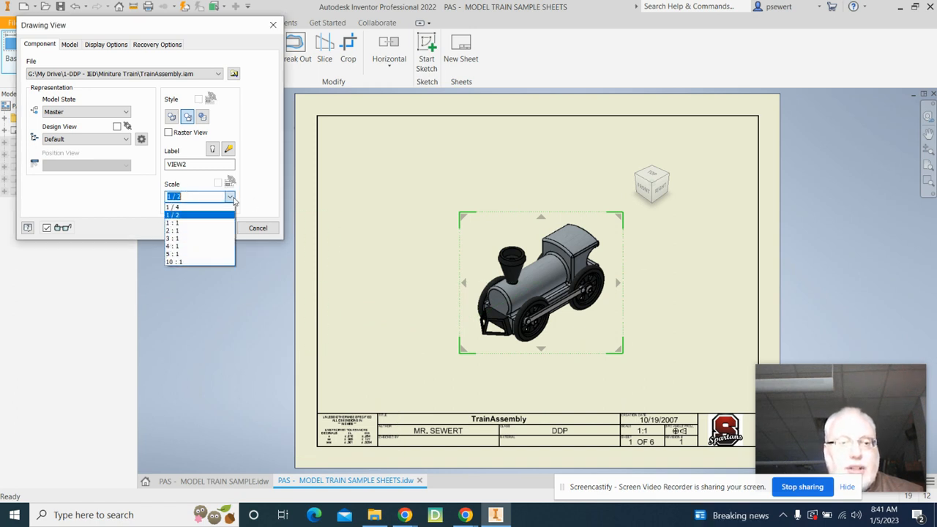
pyautogui.click(197, 223)
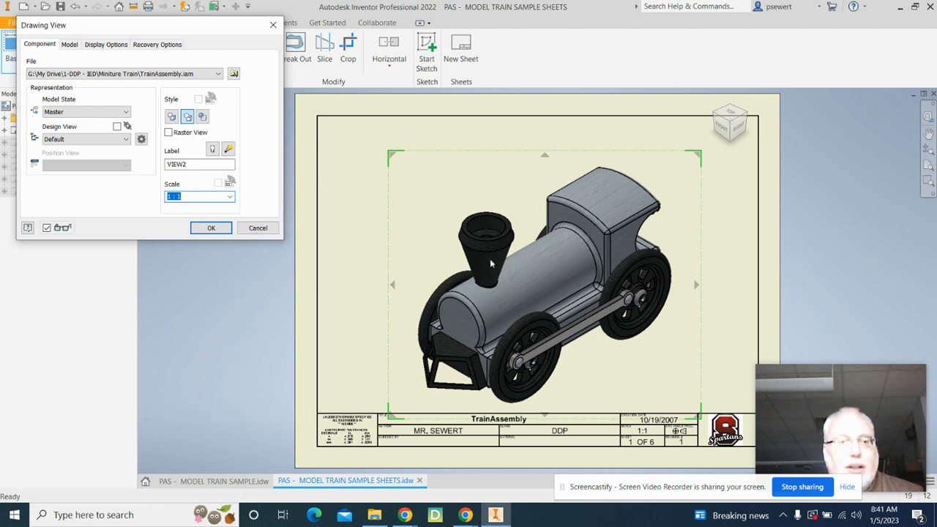
# Move the train view toward the sheet's upper-left corner, turn on the shaded style and place the view
pyautogui.moveTo(395, 197)
pyautogui.mouseDown()
pyautogui.moveTo(370, 178)
pyautogui.moveTo(329, 183)
pyautogui.moveTo(325, 173)
pyautogui.mouseUp()
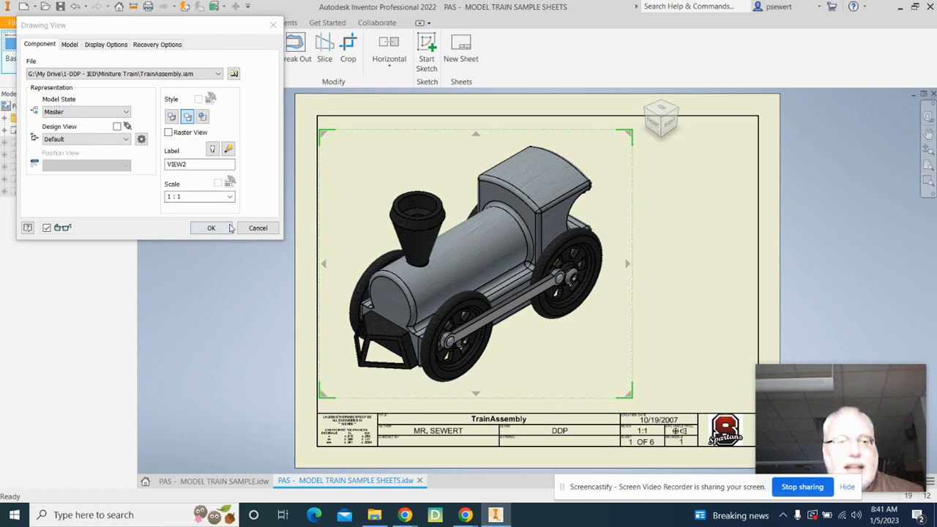
pyautogui.click(203, 120)
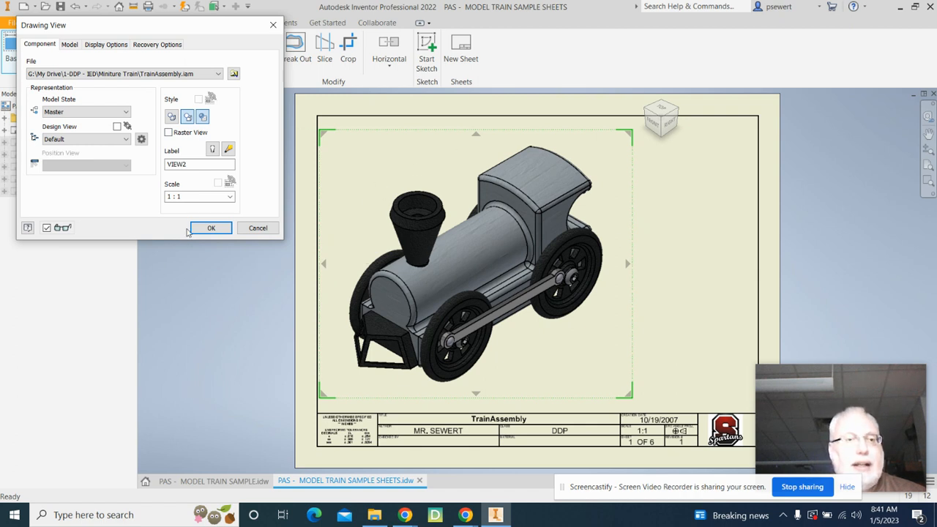
pyautogui.click(212, 228)
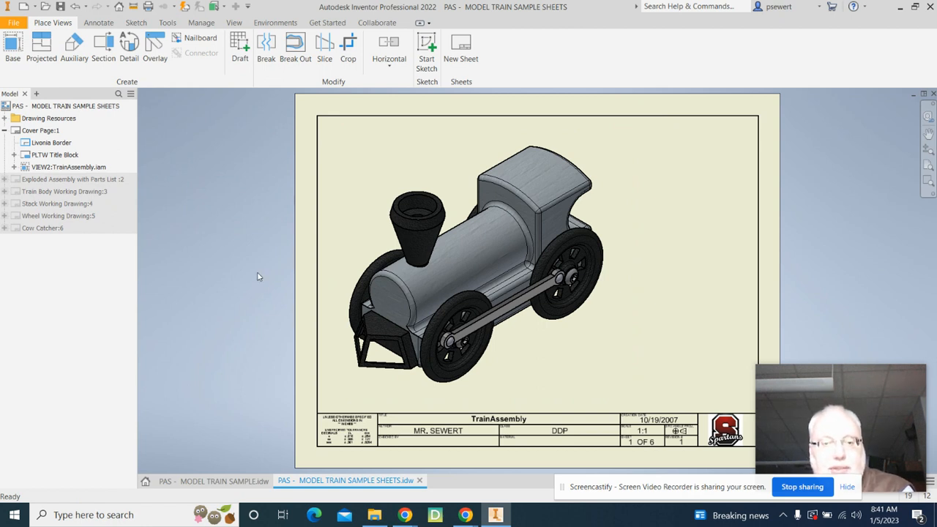
# Check the sample cover page, then start a text note beside the train's rear wheel with a text height of 0.240 in
pyautogui.click(242, 481)
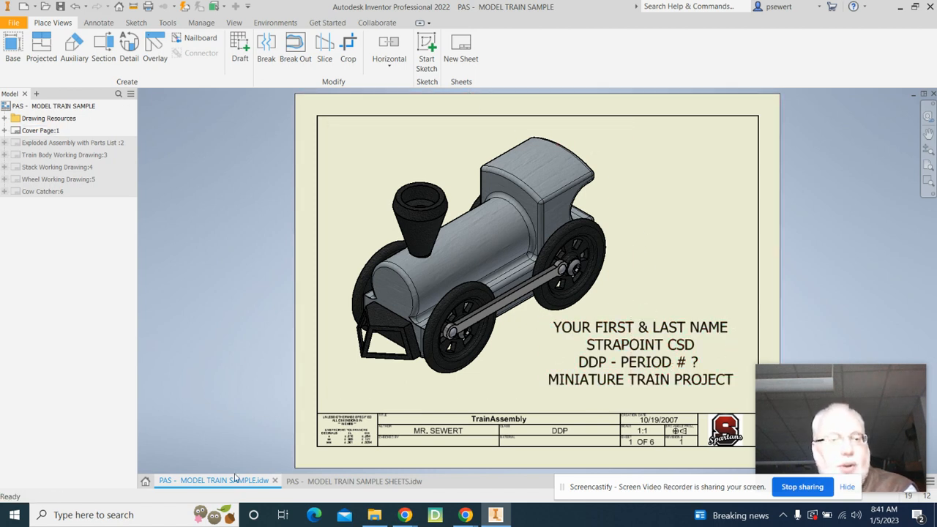
pyautogui.click(365, 485)
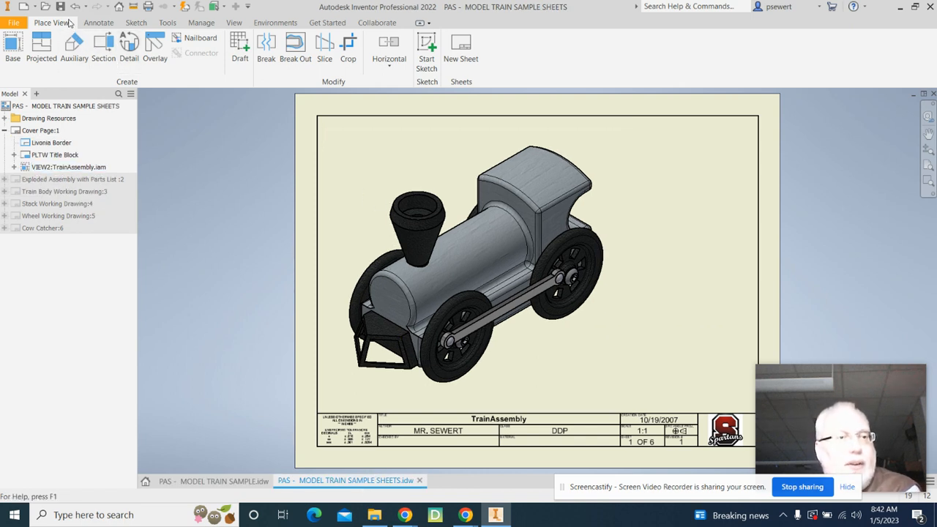
pyautogui.click(110, 24)
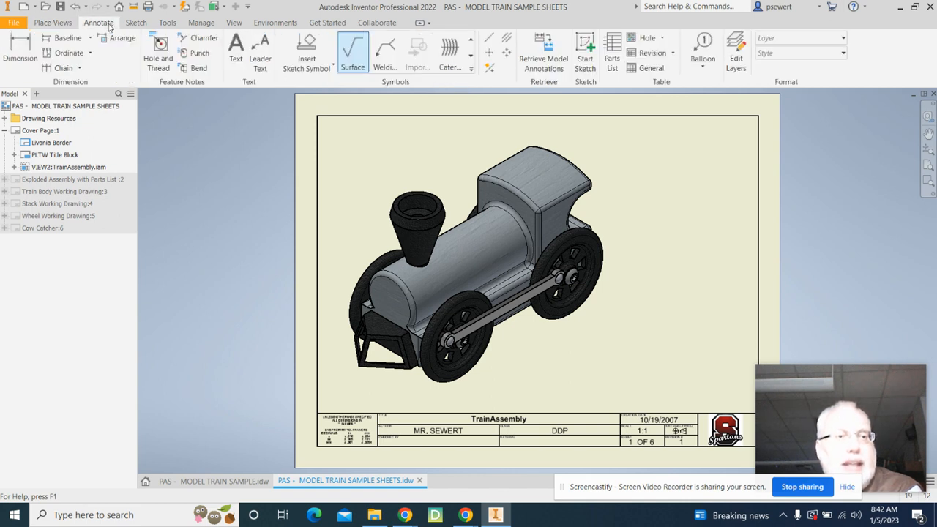
pyautogui.click(244, 55)
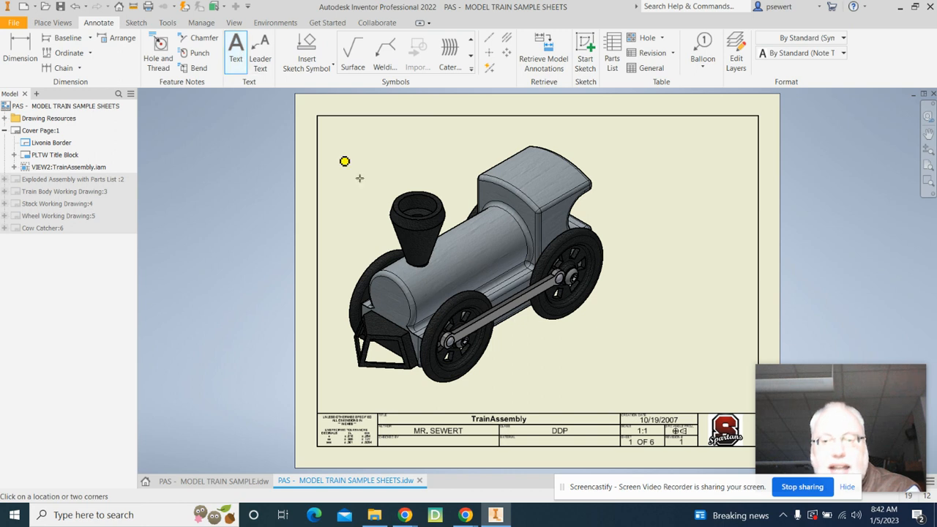
pyautogui.click(602, 318)
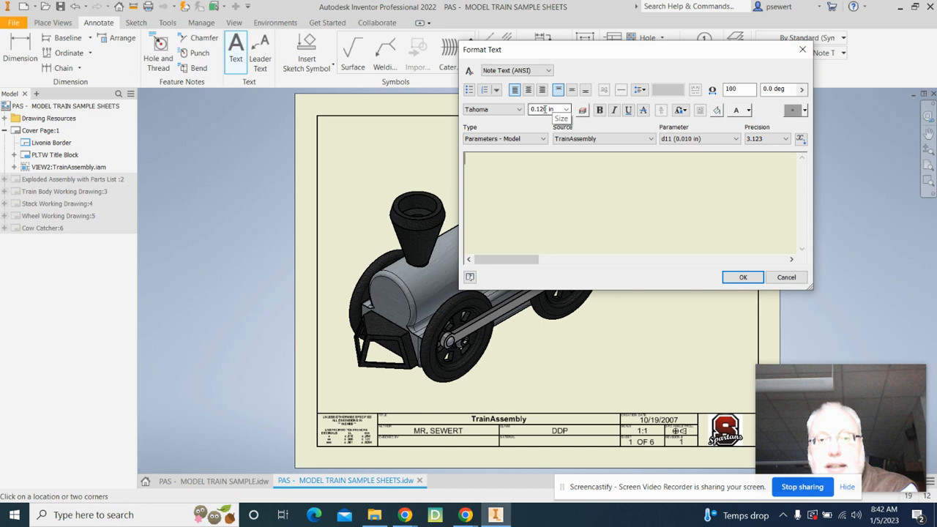
pyautogui.click(566, 109)
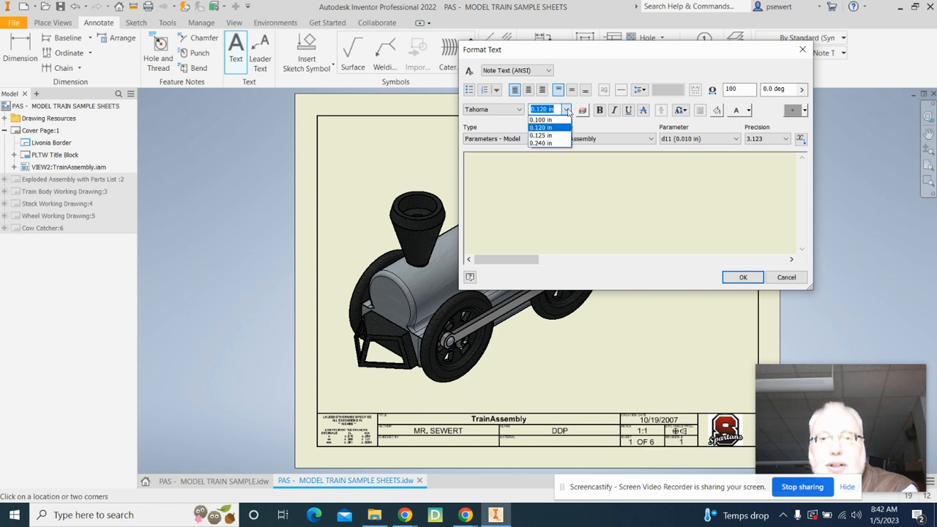
pyautogui.click(552, 144)
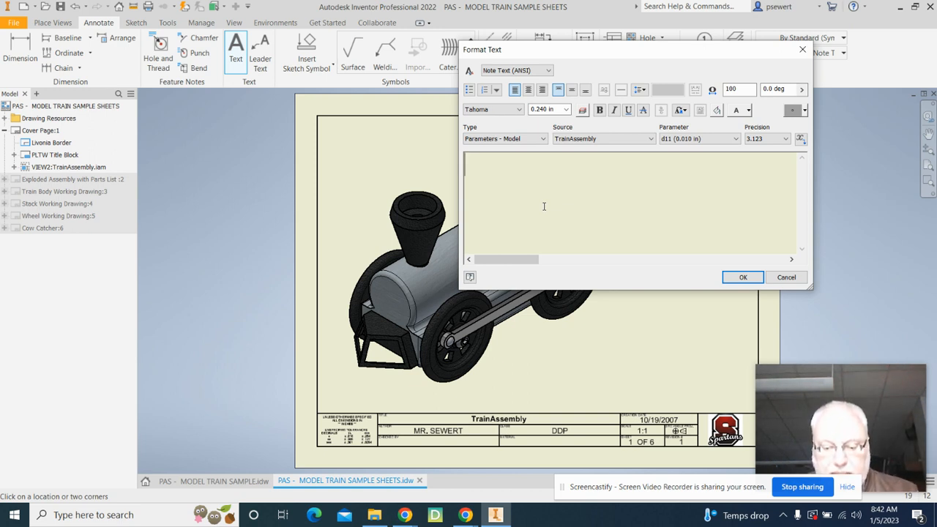
pyautogui.write('mR')
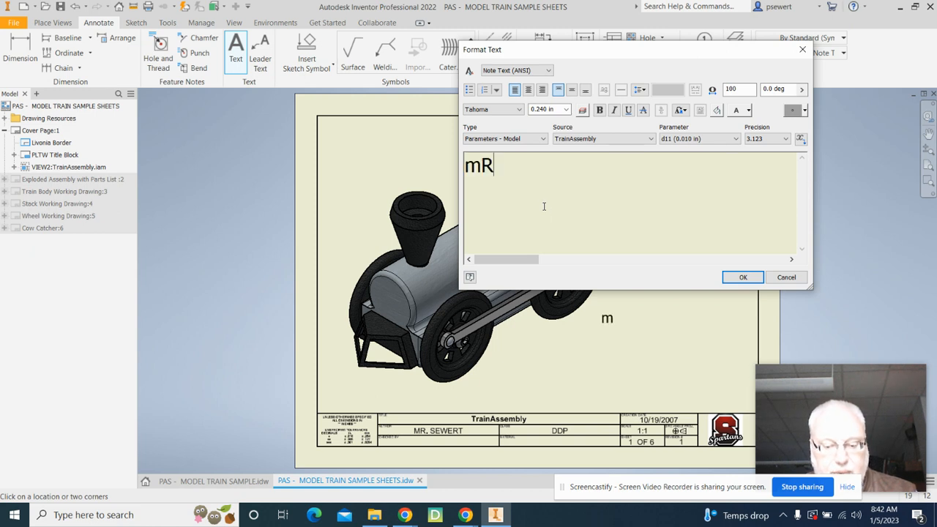
pyautogui.write('. sEWERT')
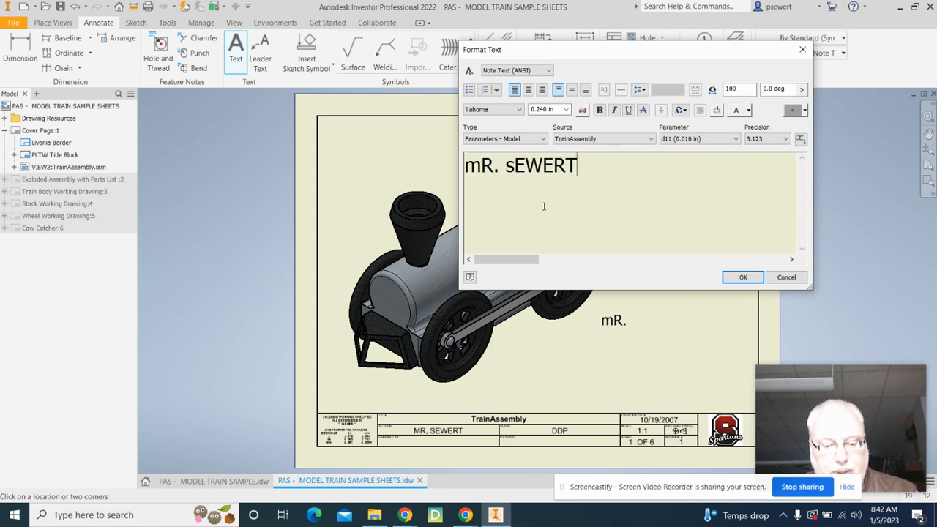
pyautogui.press('BackSpace')
pyautogui.press('BackSpace')
pyautogui.press('BackSpace')
pyautogui.press('BackSpace')
pyautogui.press('BackSpace')
pyautogui.press('BackSpace')
pyautogui.press('BackSpace')
pyautogui.press('BackSpace')
pyautogui.press('BackSpace')
pyautogui.press('BackSpace')
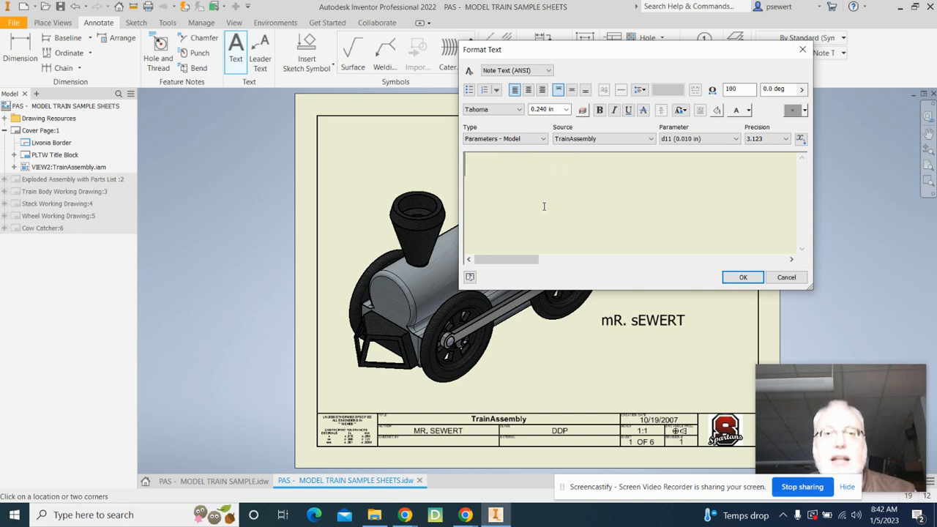
pyautogui.write('M')
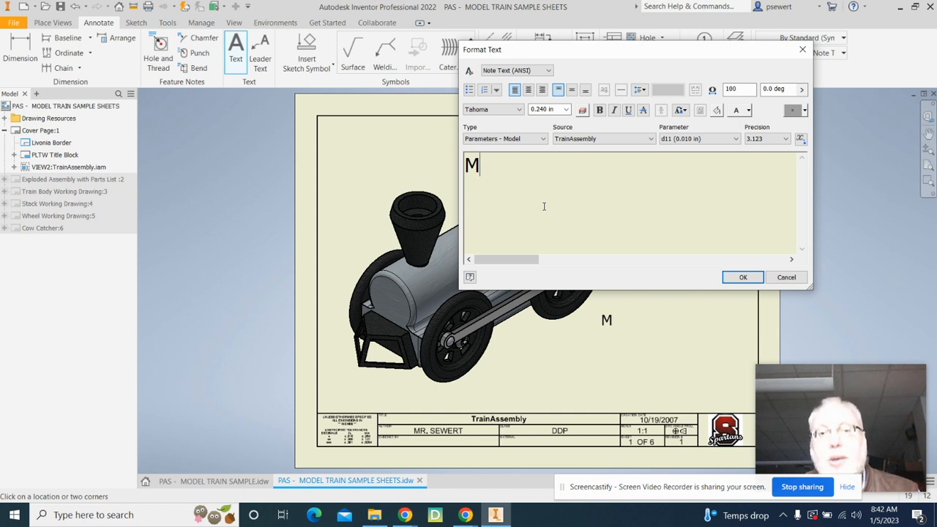
pyautogui.press('BackSpace')
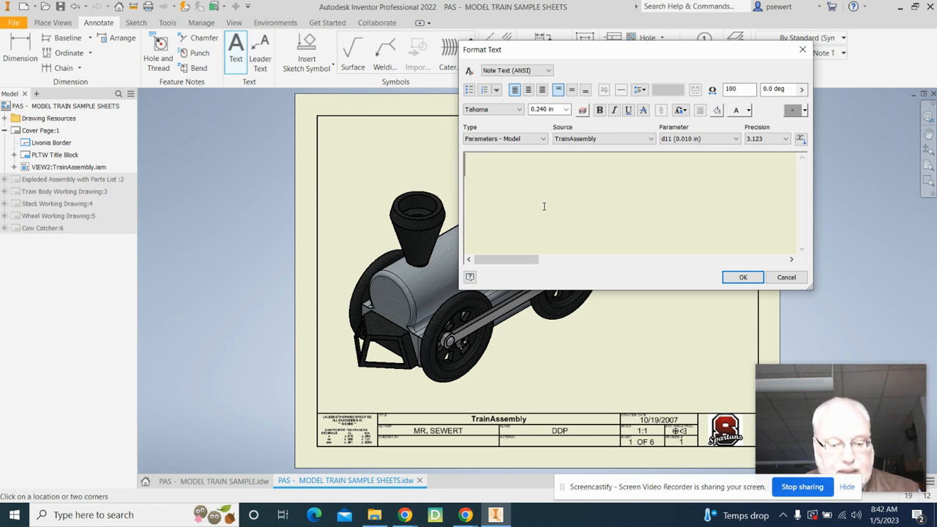
# Enter the author's title and surname in capitals as the cover page note and finish the Text command
pyautogui.write('MR. SEWERT')
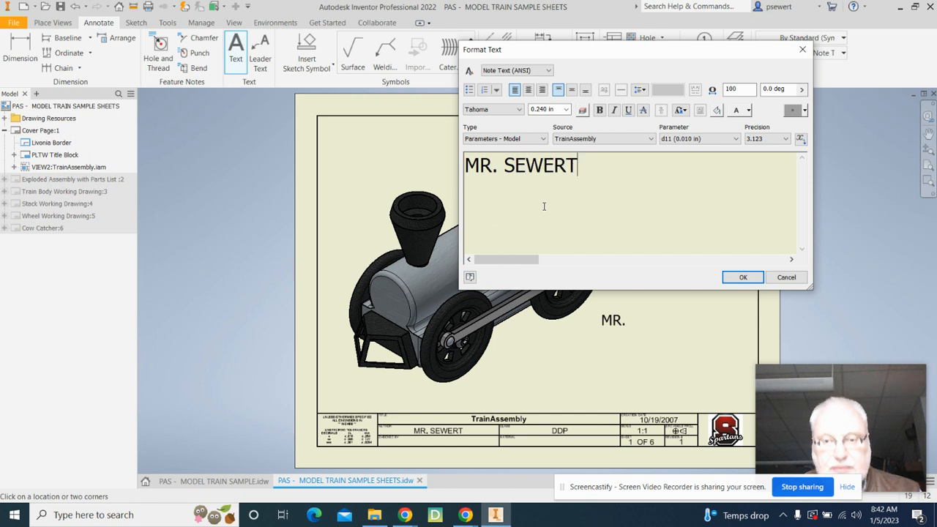
pyautogui.click(753, 281)
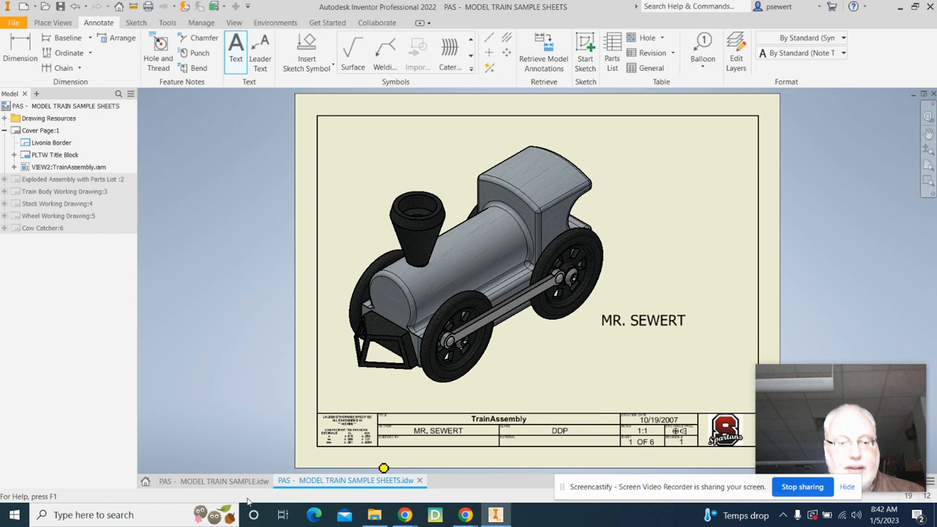
pyautogui.click(231, 481)
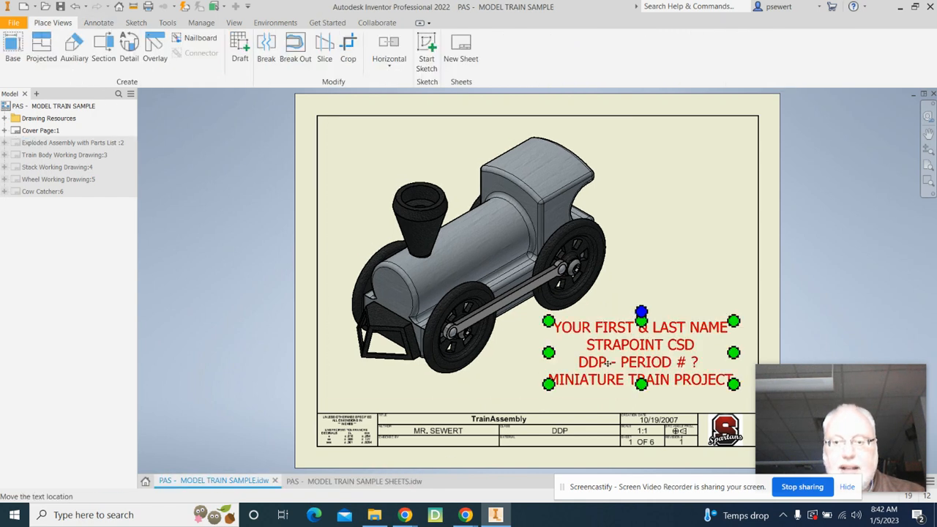
pyautogui.click(329, 486)
pyautogui.click(682, 328)
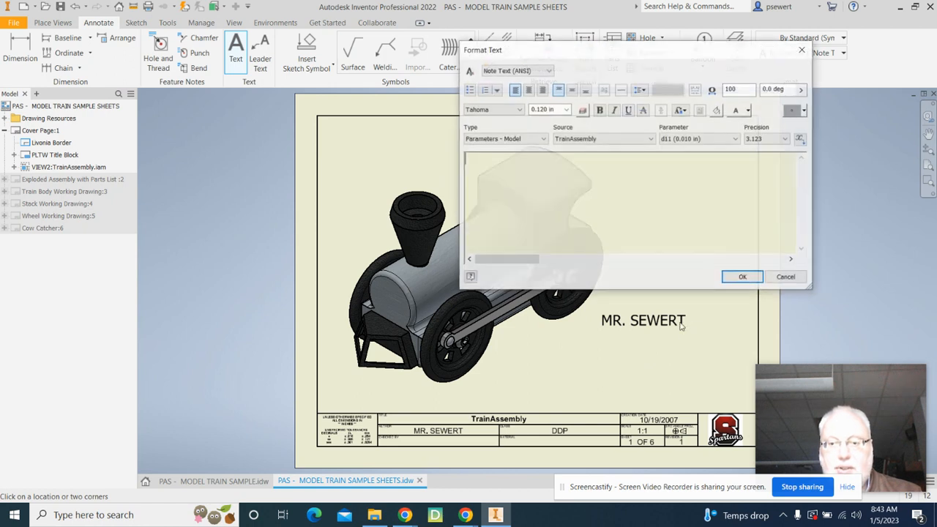
pyautogui.press('Escape')
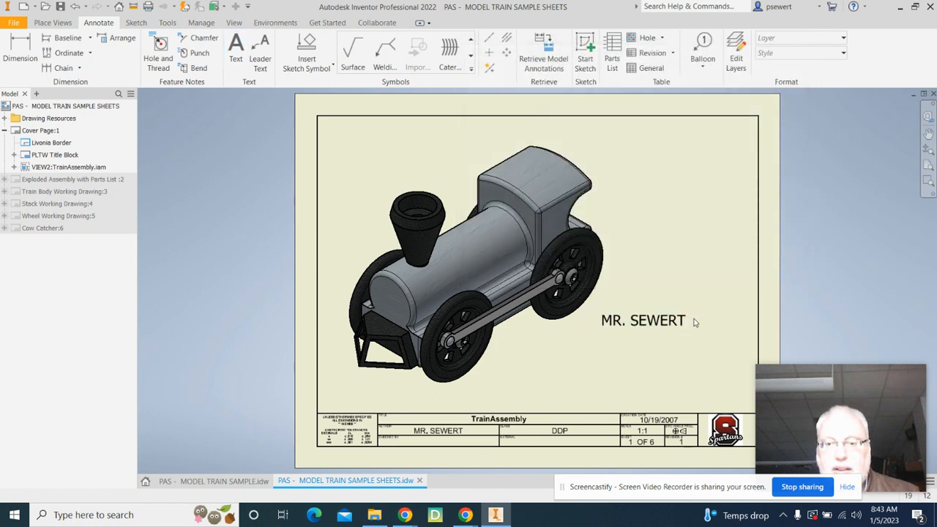
# Add the lines STARPOINT CSD and DDP below the author's name in the cover page text note
pyautogui.doubleClick(671, 322)
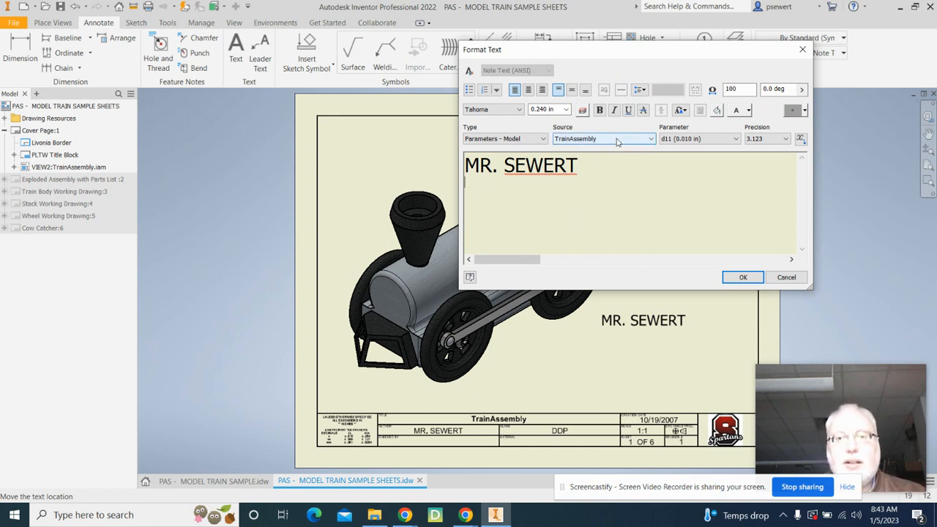
pyautogui.write('sT')
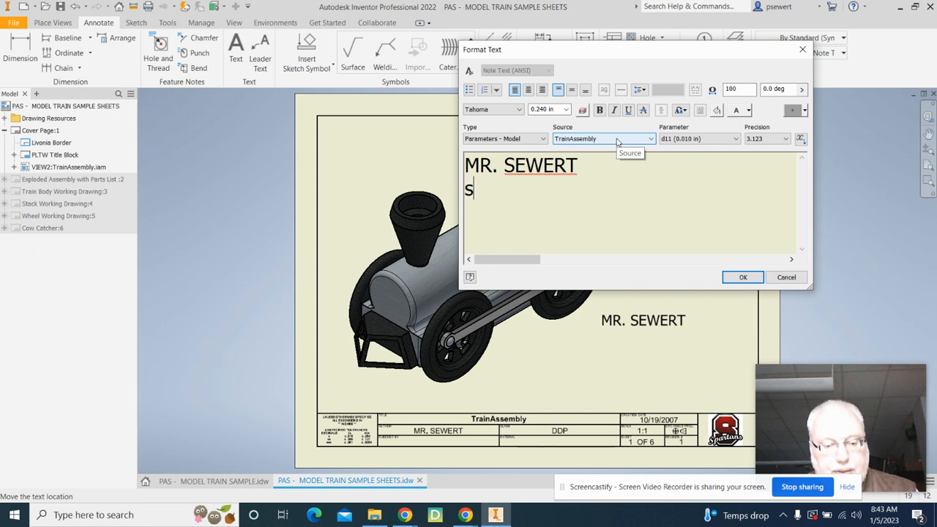
pyautogui.press('BackSpace')
pyautogui.press('BackSpace')
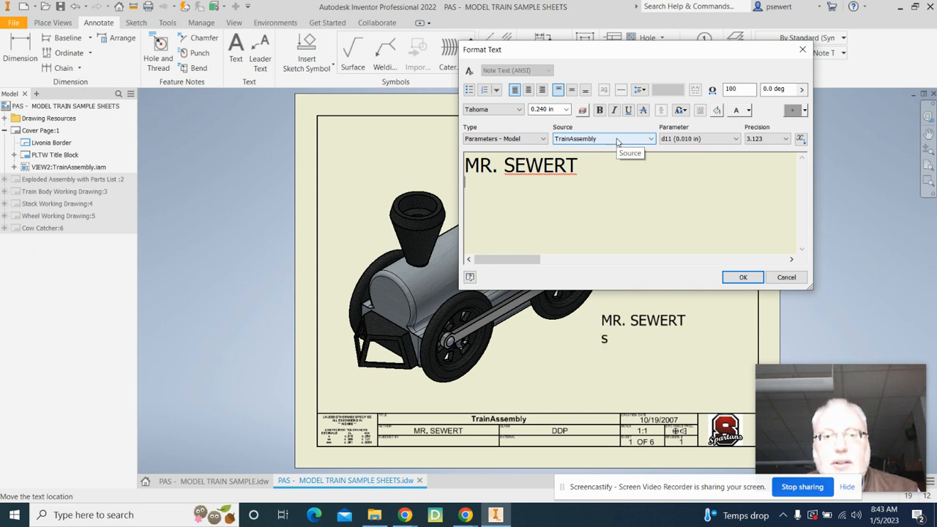
pyautogui.write('ST')
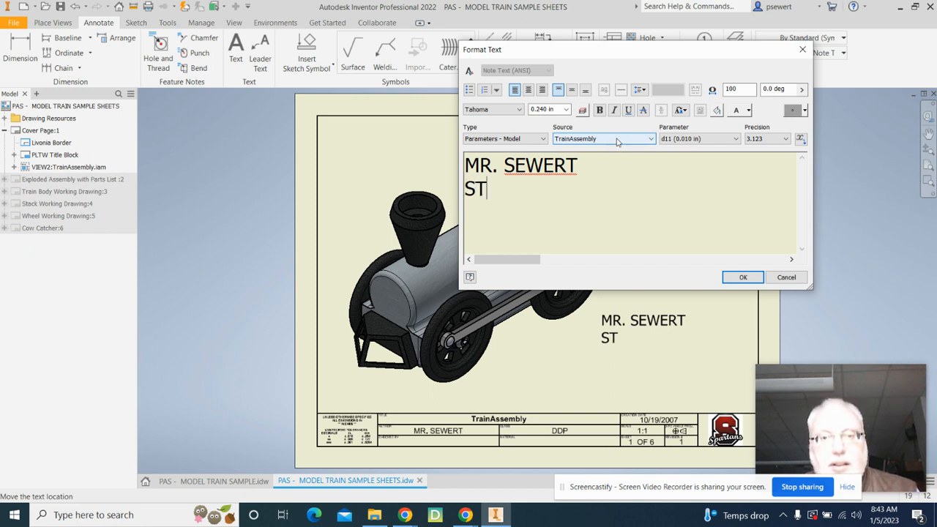
pyautogui.write('ARPO')
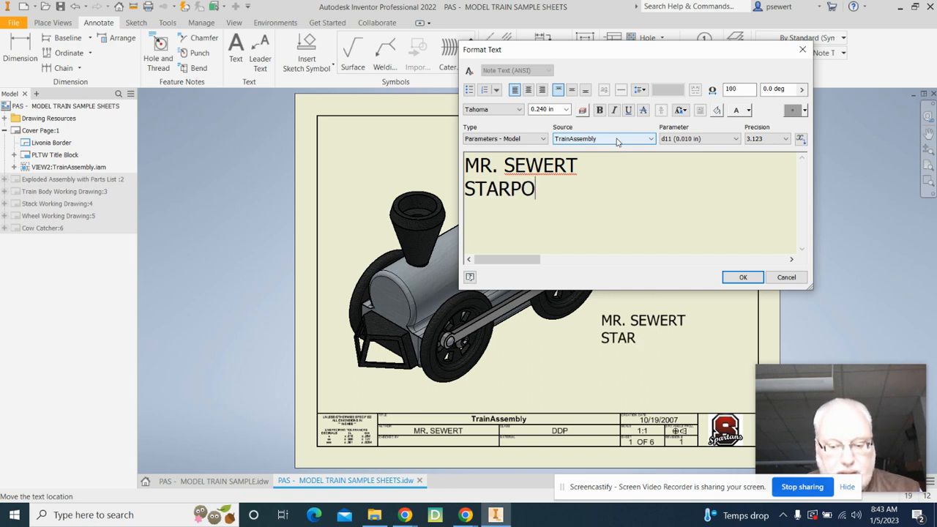
pyautogui.write('INT CSD')
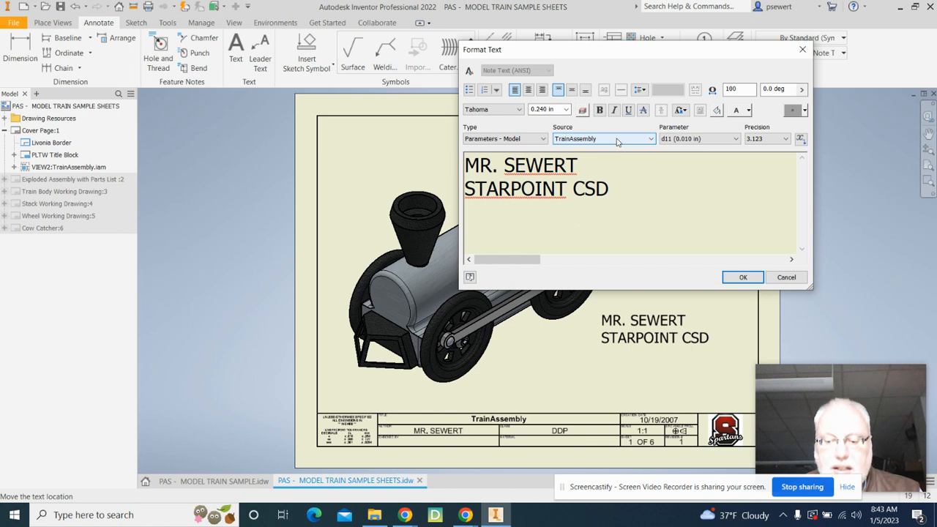
pyautogui.press('Return')
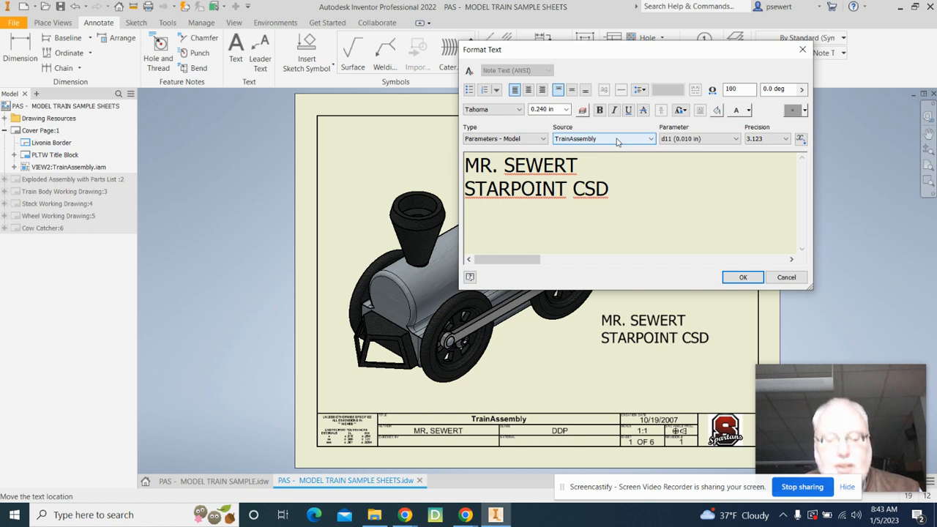
pyautogui.write('DDP')
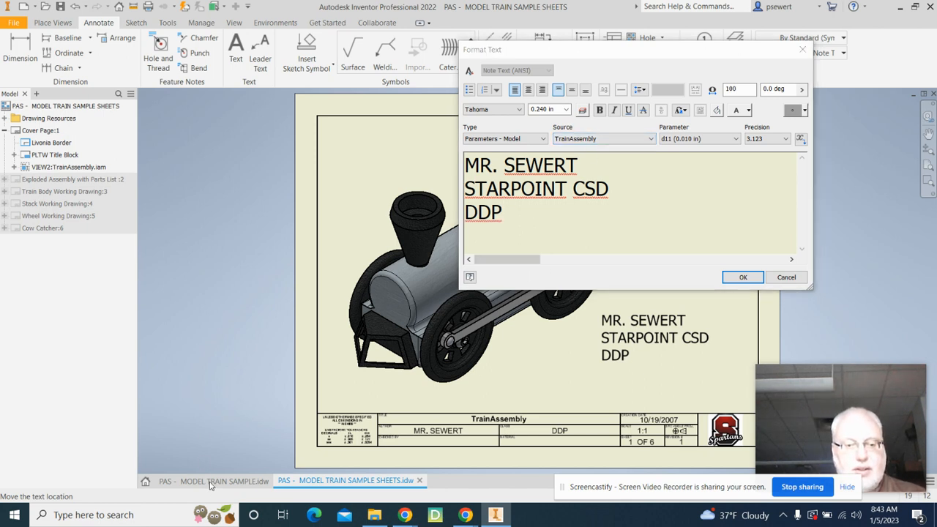
pyautogui.click(740, 278)
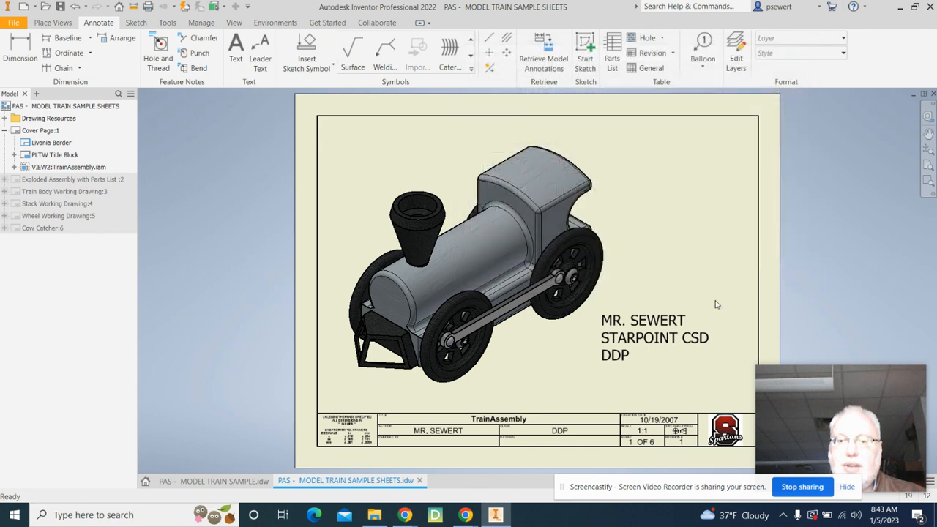
# Compare with the sample cover page, then extend the note's third line to read DDP - PERIOD #1
pyautogui.click(241, 482)
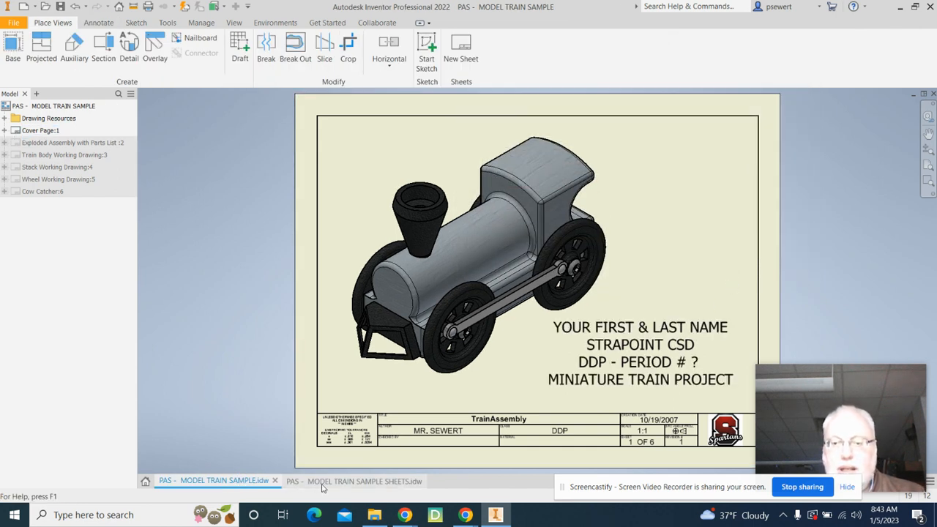
pyautogui.click(373, 483)
pyautogui.click(249, 481)
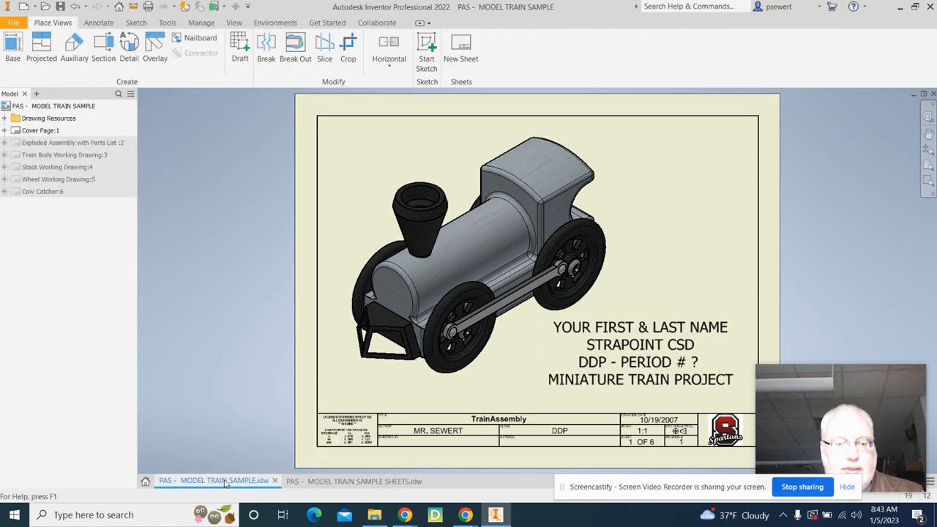
pyautogui.click(319, 482)
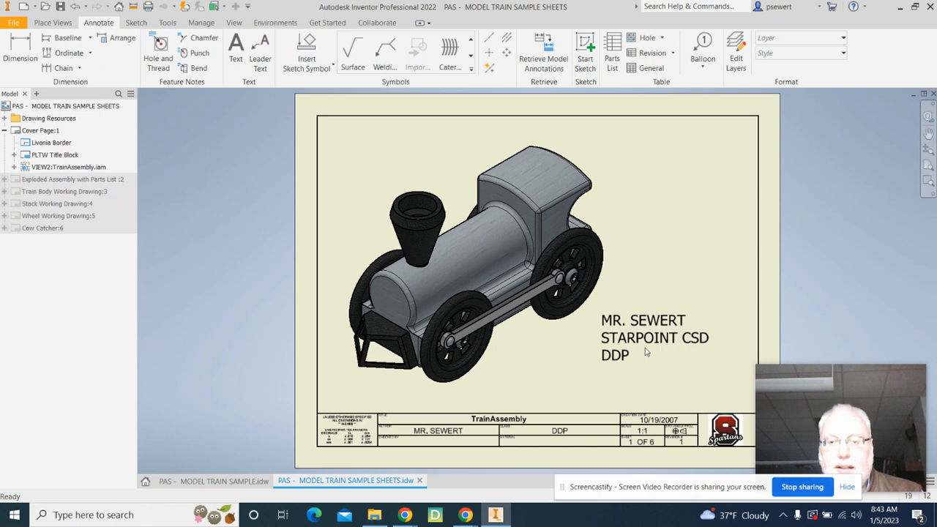
pyautogui.doubleClick(630, 354)
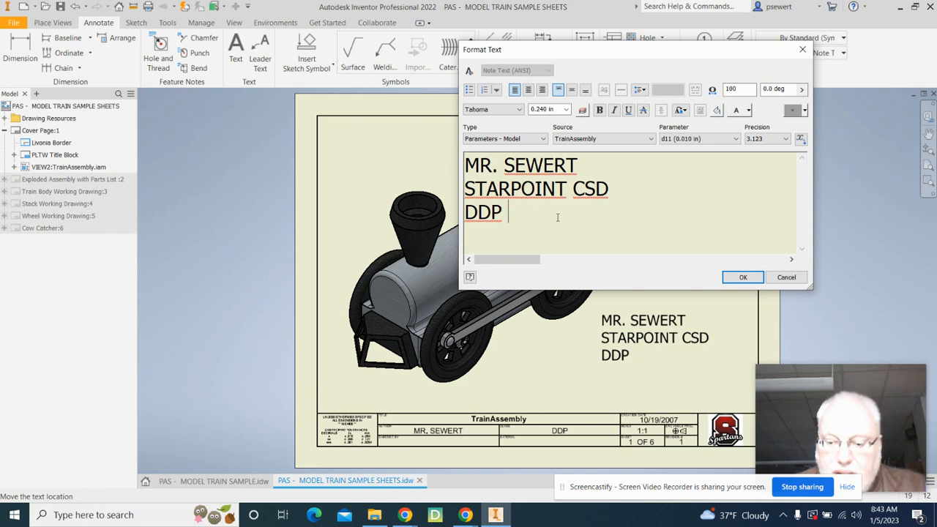
pyautogui.write('- PERIOD')
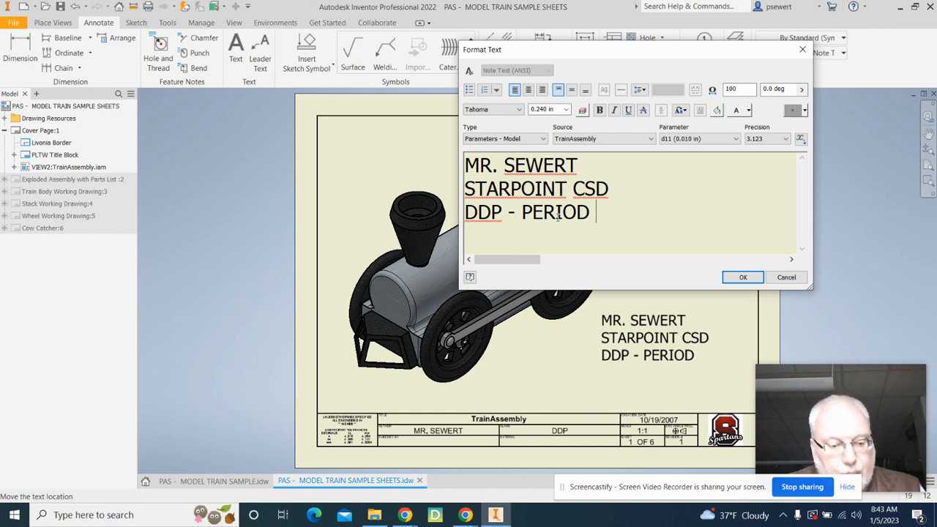
pyautogui.write(' @')
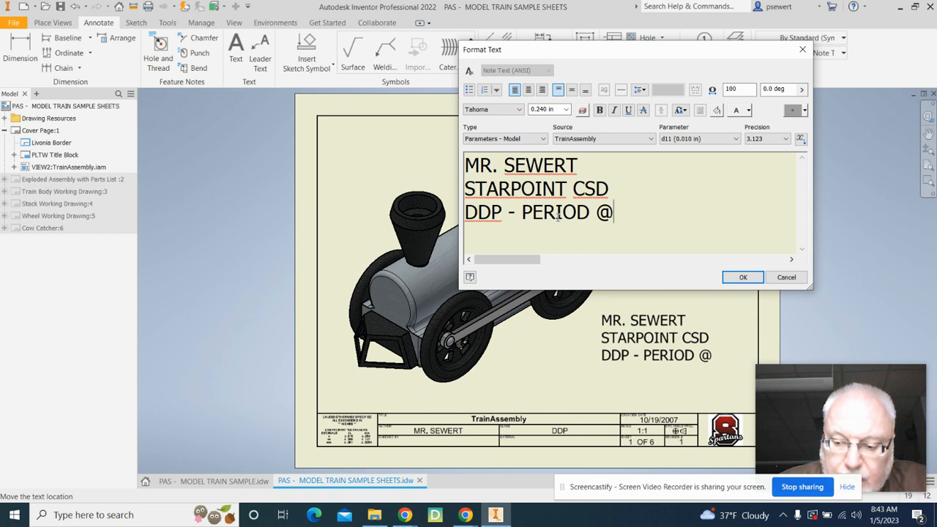
pyautogui.press('BackSpace')
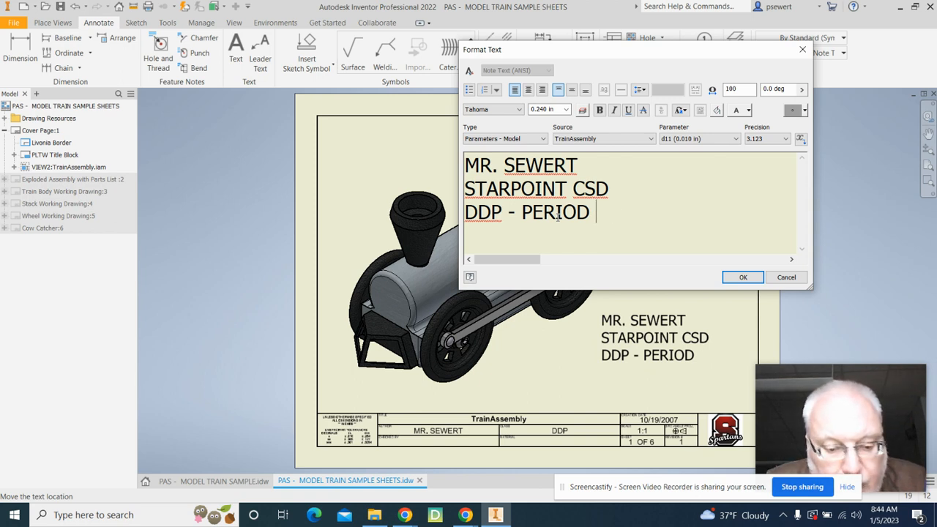
pyautogui.write('#')
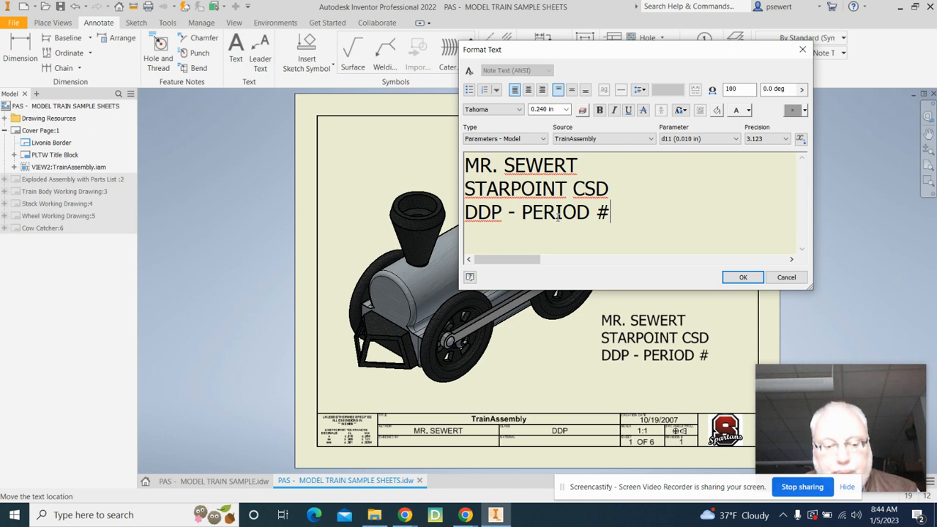
pyautogui.write('1')
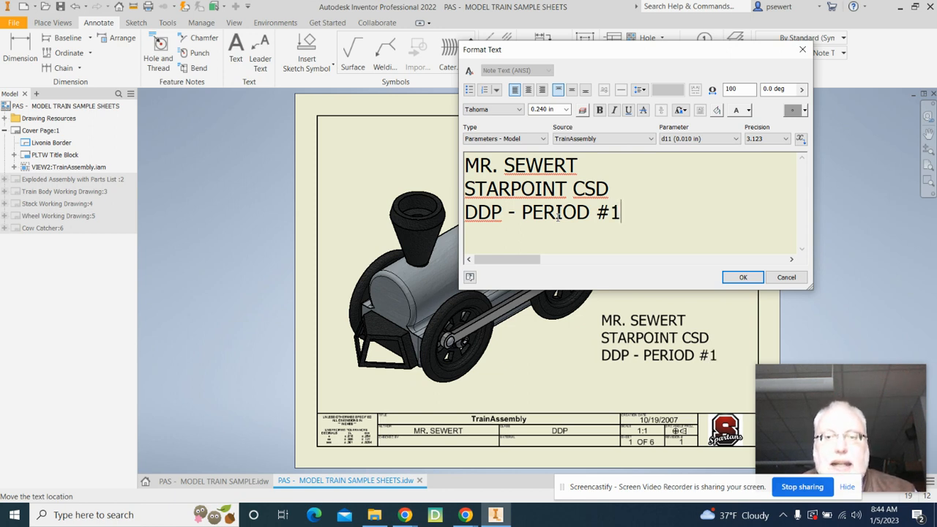
# Add a fourth line reading MODEL TRAIN to the cover page note
pyautogui.press('Return')
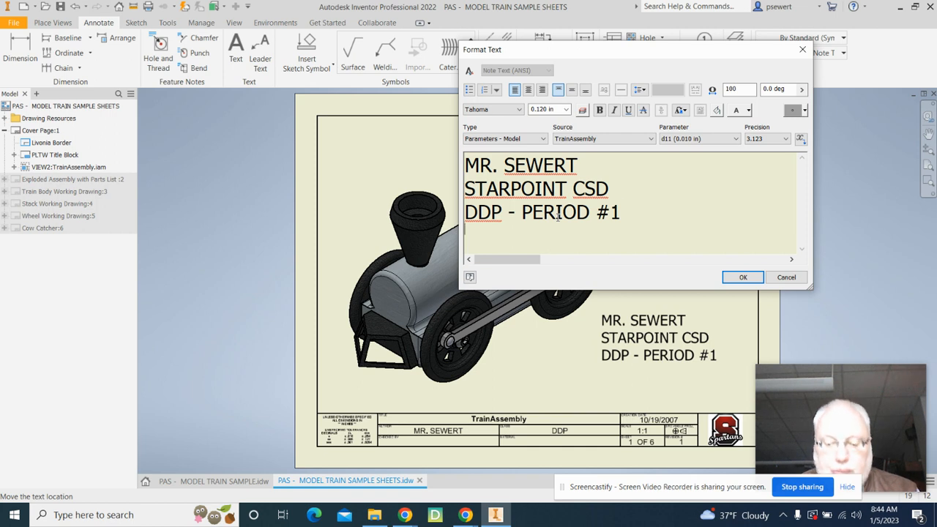
pyautogui.write('MOD')
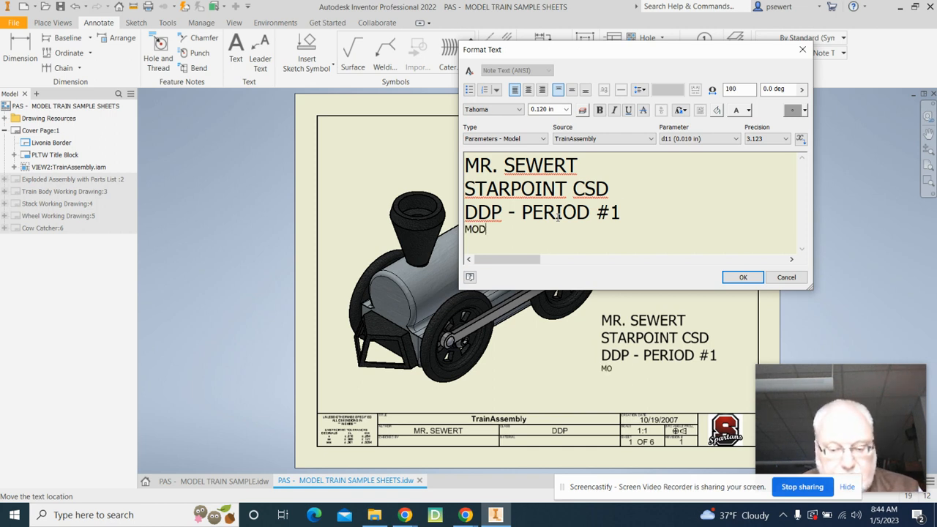
pyautogui.write('EL TRAIN')
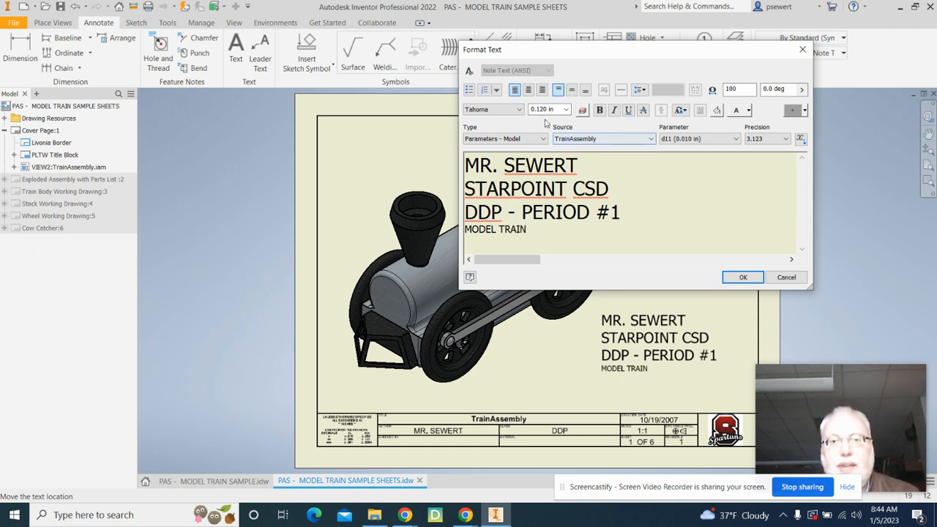
# Set the MODEL TRAIN line's text height to 0.240 in, centre-justify the note and accept it
pyautogui.moveTo(528, 231); pyautogui.dragTo(449, 233)
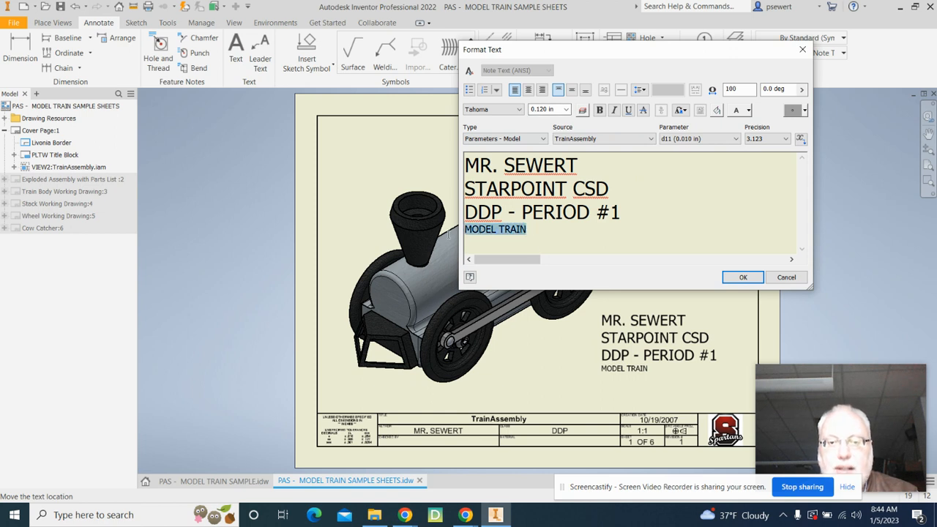
pyautogui.click(566, 109)
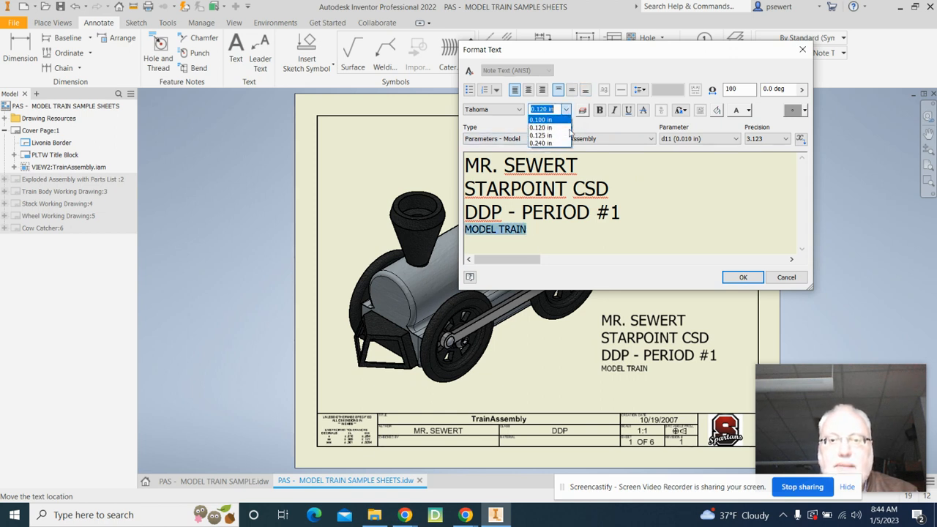
pyautogui.click(562, 143)
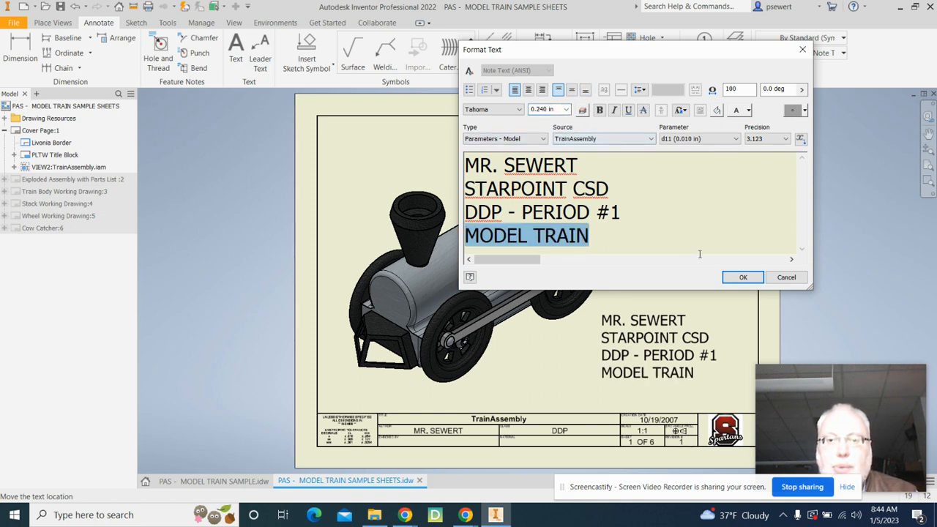
pyautogui.click(528, 91)
pyautogui.click(742, 277)
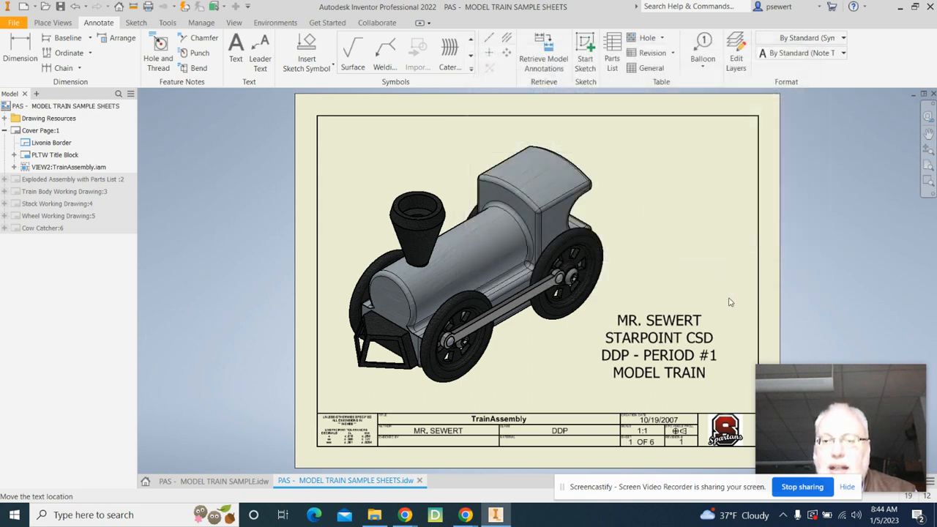